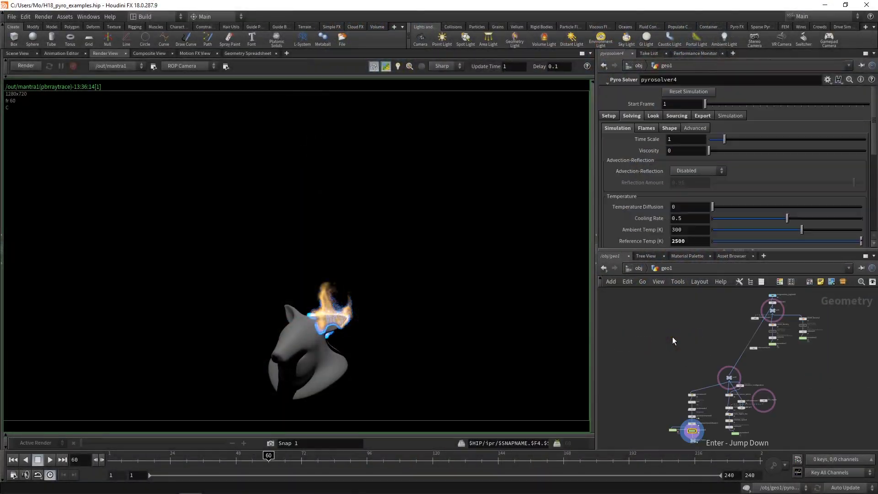
Frame pyrosolver4 in the network and expand its parameters to show Buoyancy Scale 0.3 and Gravity
scroll(663, 372, up, 5)
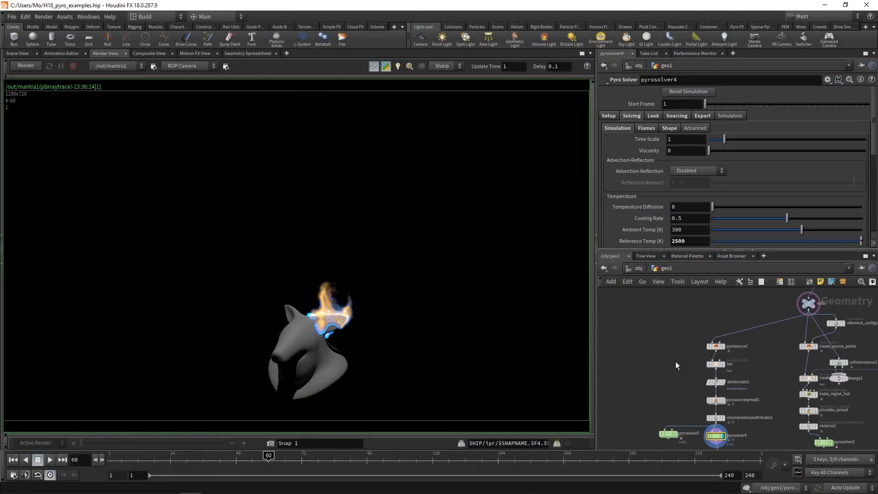
middle_drag(676, 361, 660, 317)
scroll(740, 381, up, 3)
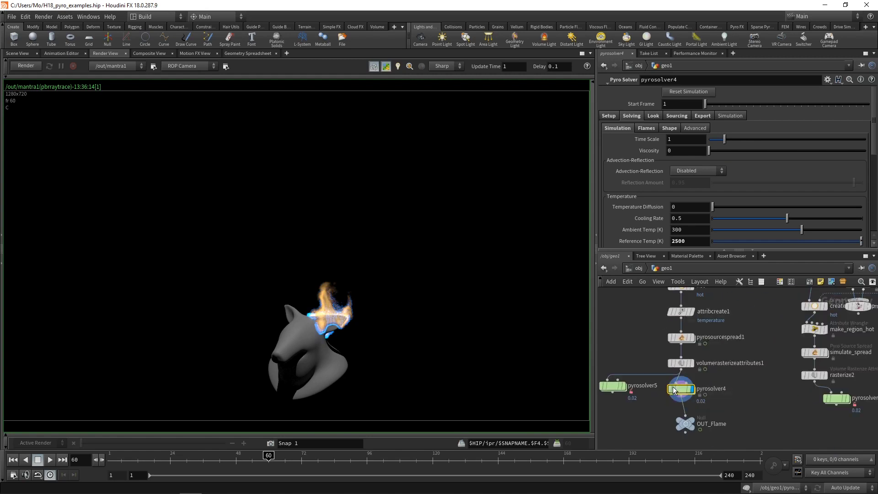
drag(632, 251, 632, 301)
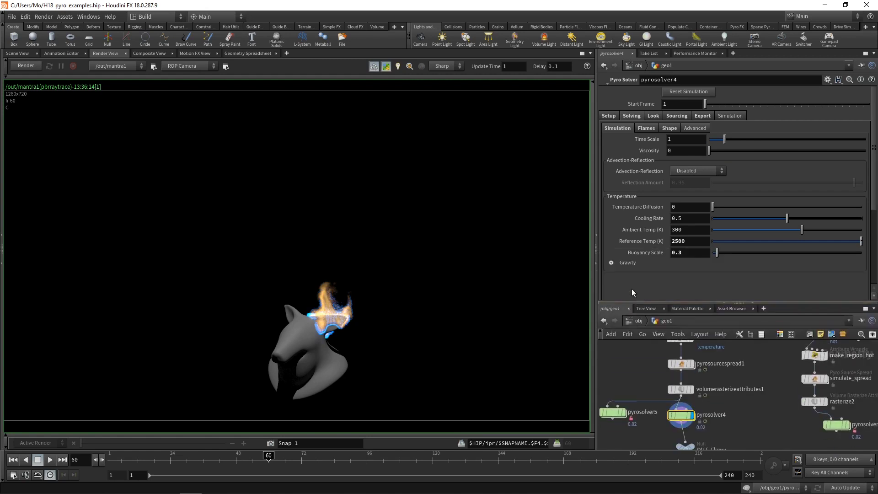
mouse_move(667, 431)
Switch to the Scene View, display pyrosolver2's tall smoke column, and enlarge the network pane
click(16, 54)
middle_drag(738, 403, 689, 397)
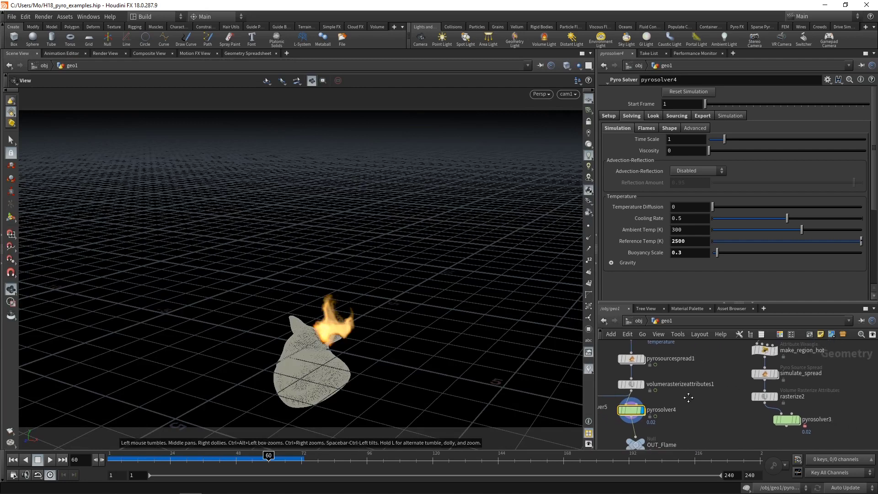
scroll(735, 363, down, 3)
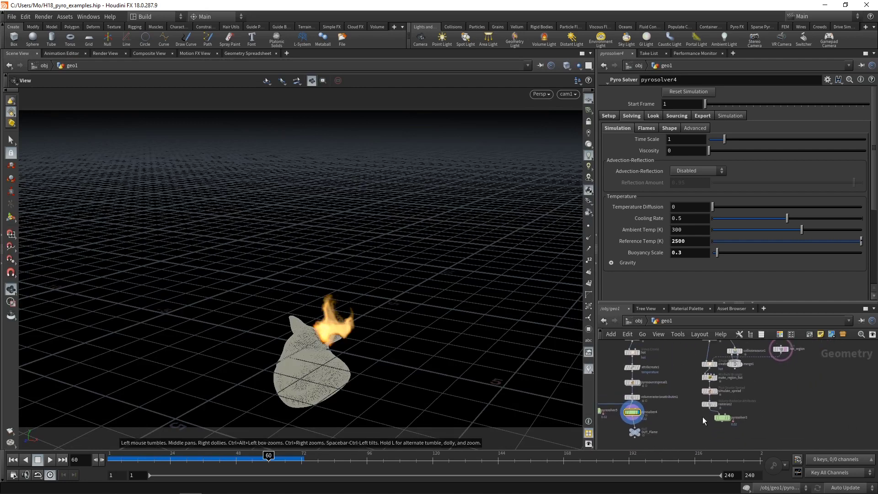
scroll(703, 416, down, 2)
scroll(756, 413, down, 4)
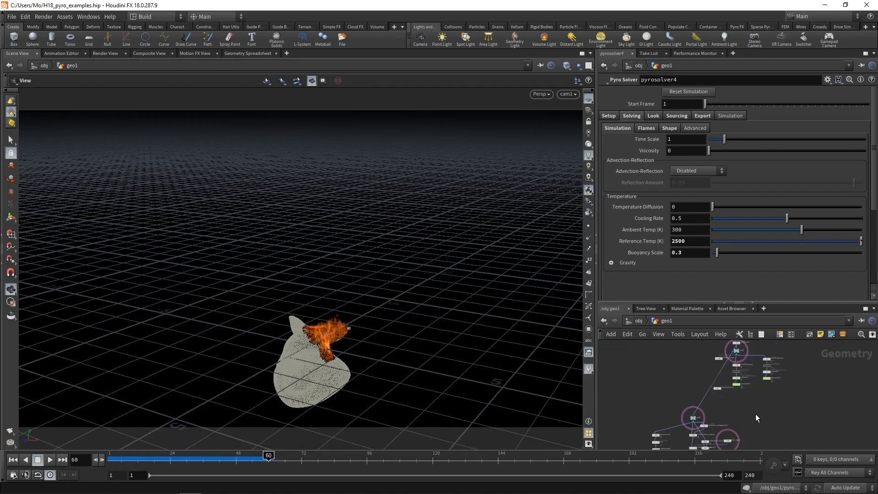
scroll(753, 381, up, 6)
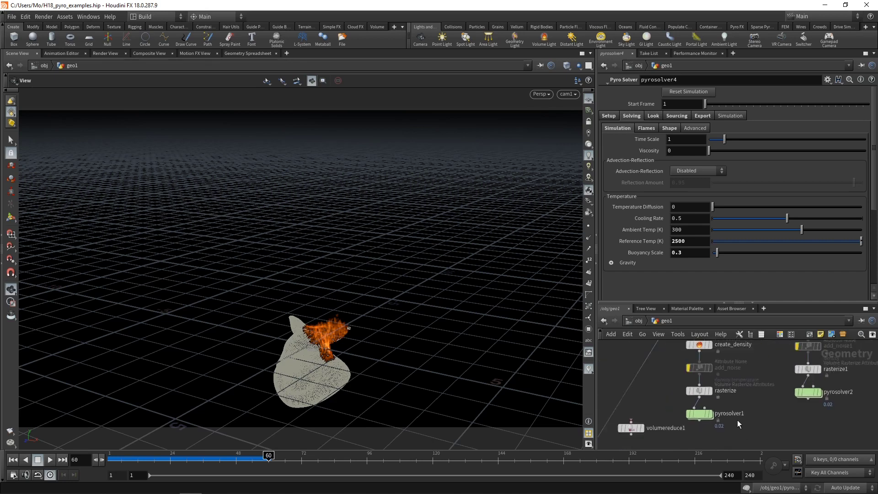
scroll(755, 424, up, 1)
click(778, 422)
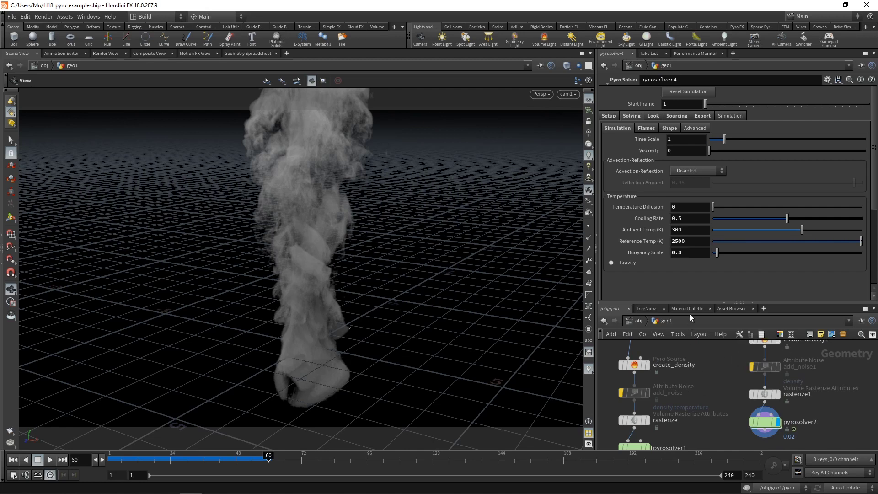
drag(691, 303, 684, 254)
drag(679, 221, 684, 188)
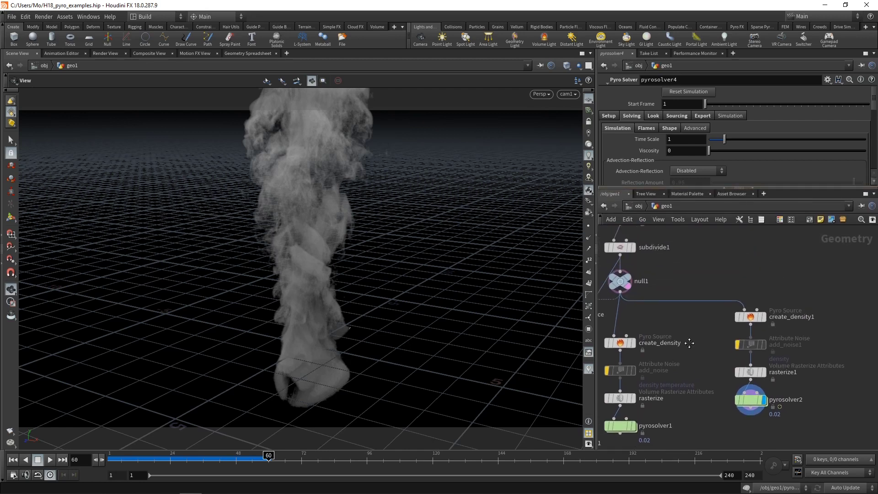
Add a Circle node set to Polygon with 5 divisions on the ZX Plane
key(Tab)
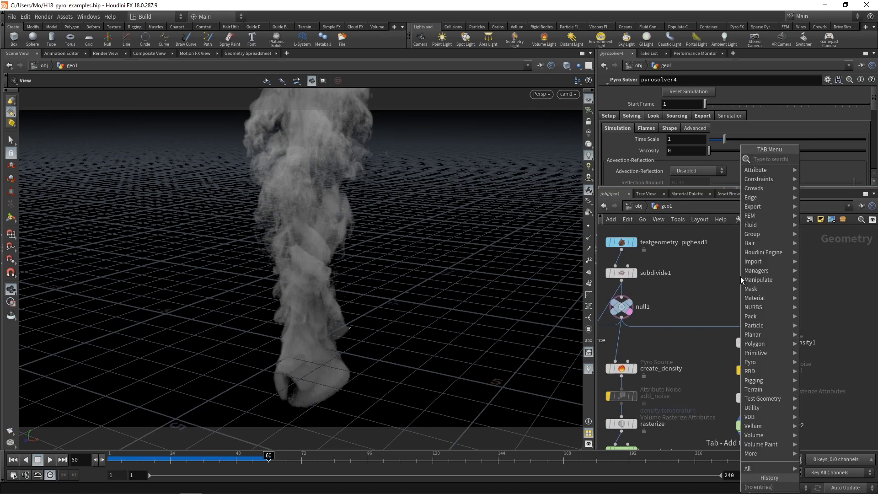
text(cir)
key(Return)
click(740, 277)
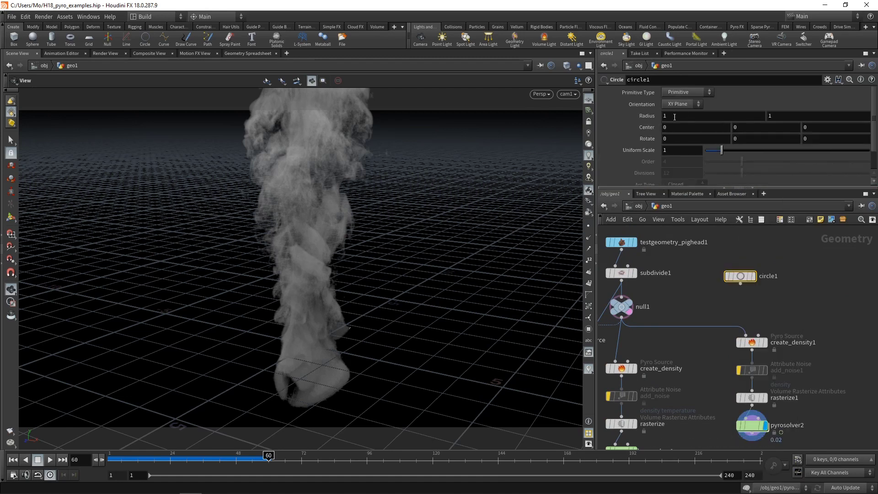
click(683, 92)
click(682, 100)
click(672, 171)
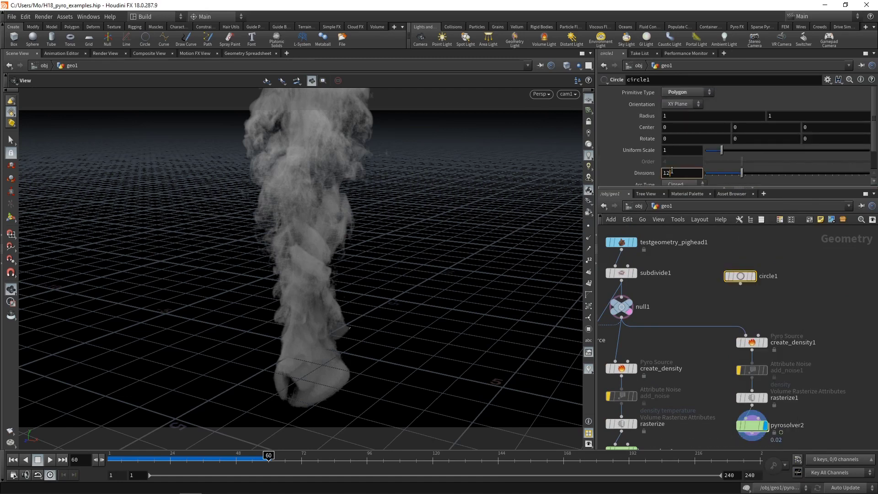
text(5)
click(681, 104)
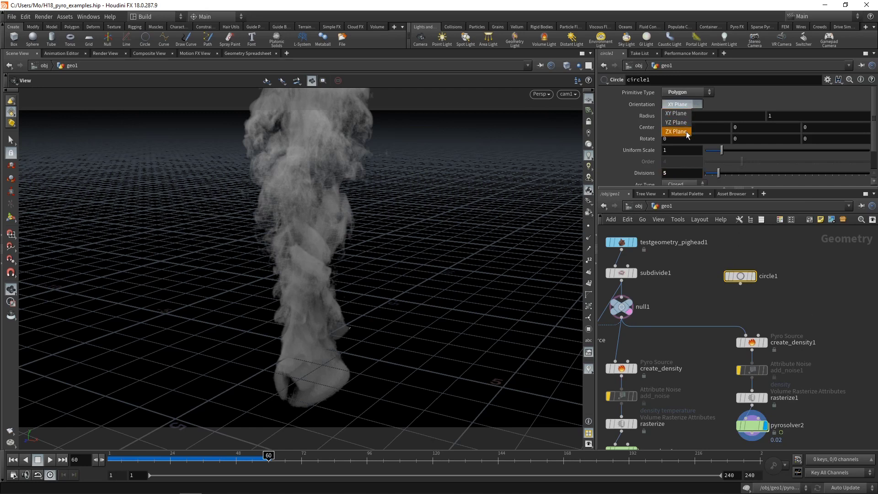
click(687, 132)
Add a Copy to Points node with circle1 wired in as its target points
key(Tab)
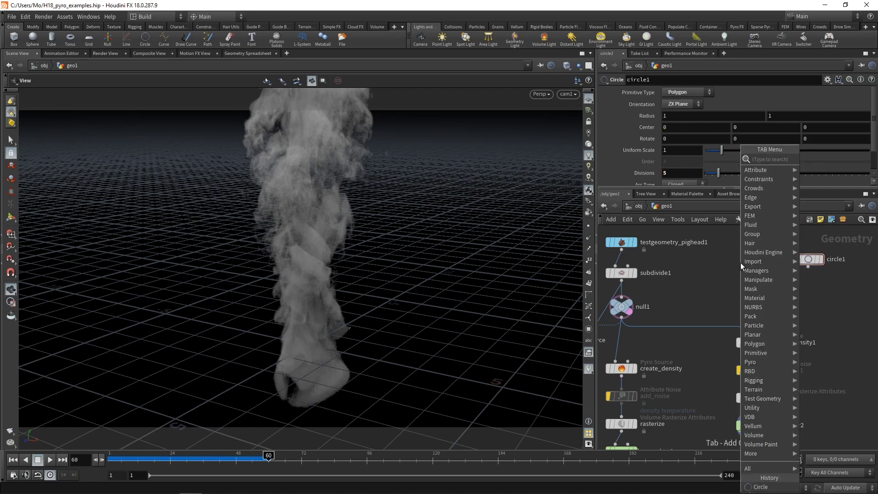
text(copy)
key(Down)
key(Return)
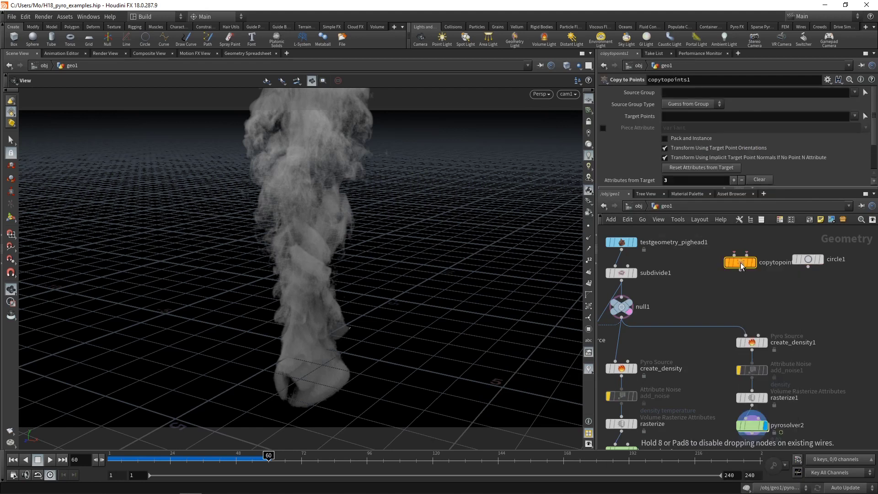
click(751, 282)
drag(808, 267, 758, 287)
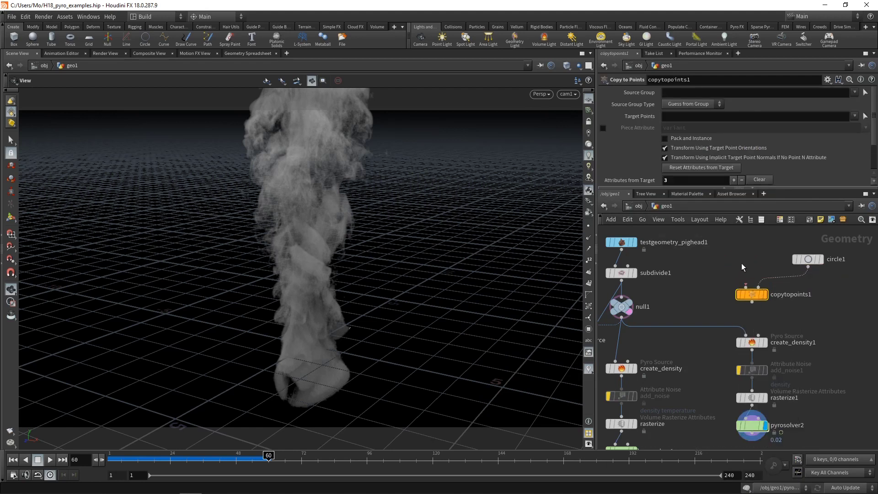
Make the sphere a polygon sphere with Uniform Scale 0.1
click(688, 92)
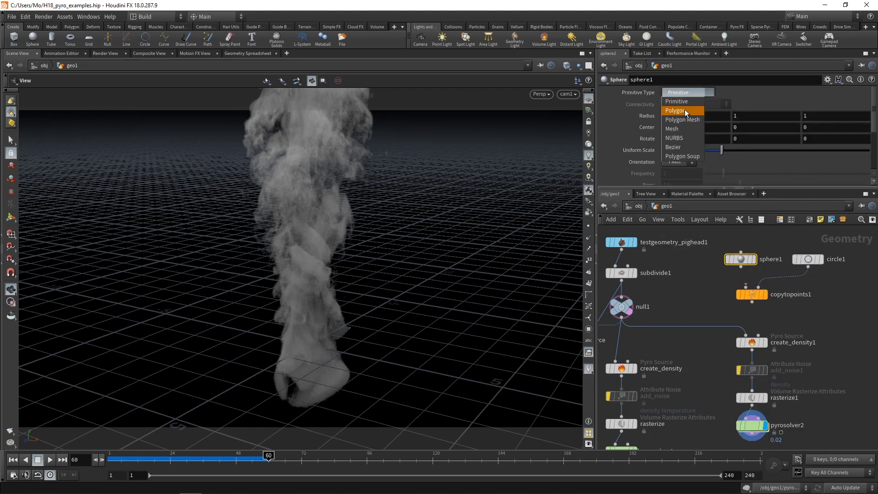
click(685, 109)
click(668, 150)
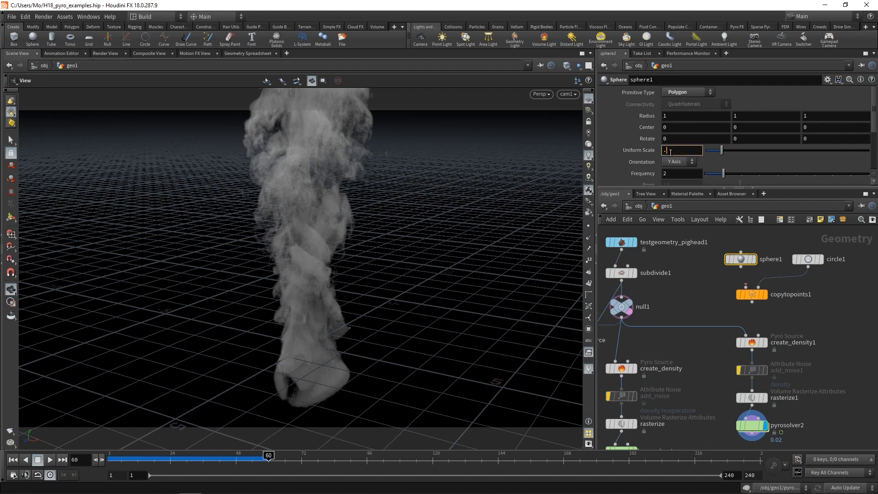
text(.1)
key(Return)
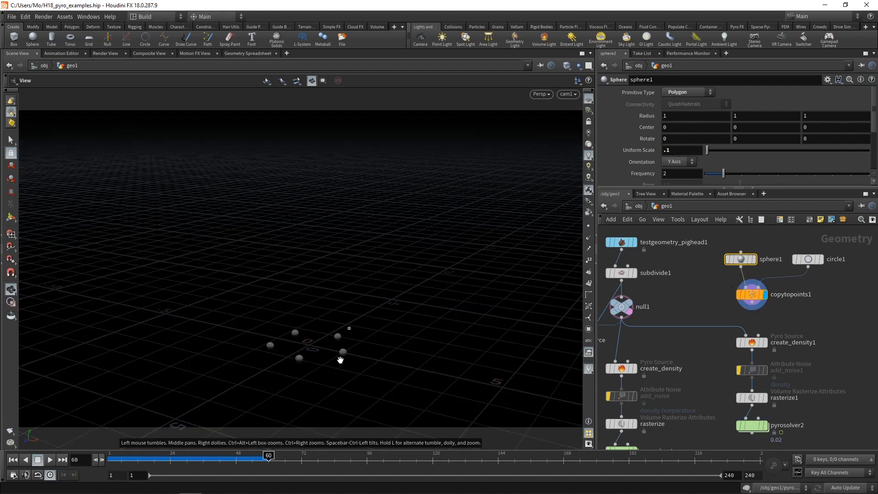
Set circle1's Uniform Scale to 2.35 and wire copytopoints1 into create_density1
drag(319, 349, 263, 304)
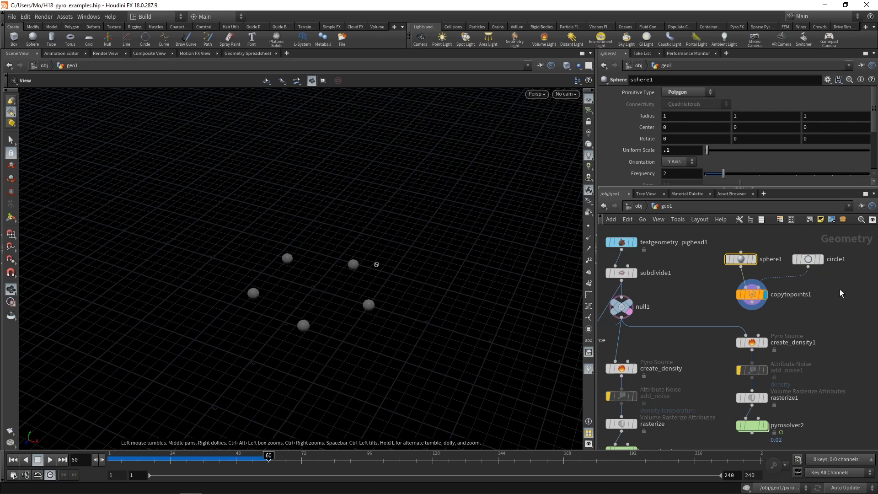
click(808, 259)
drag(722, 150, 744, 155)
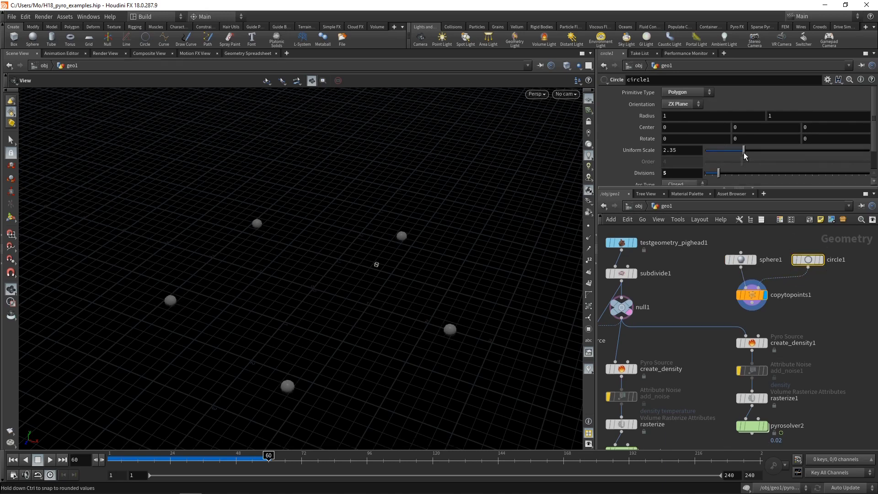
drag(453, 264, 375, 254)
click(754, 306)
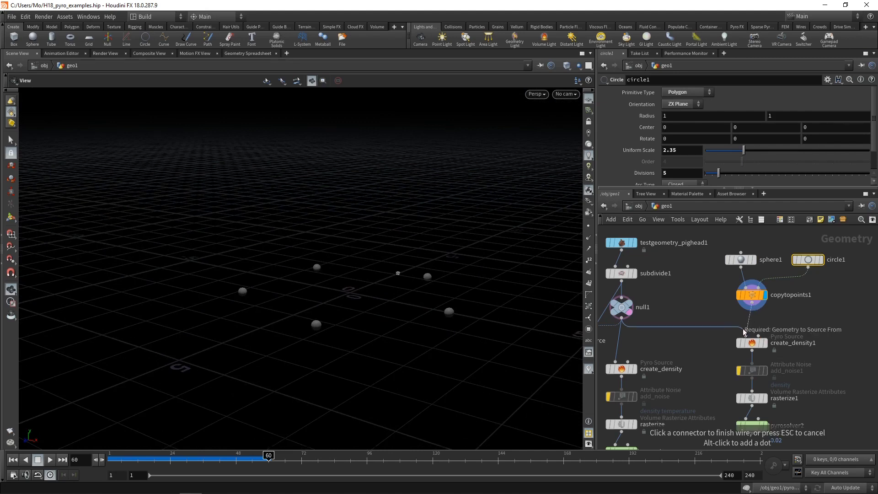
click(745, 334)
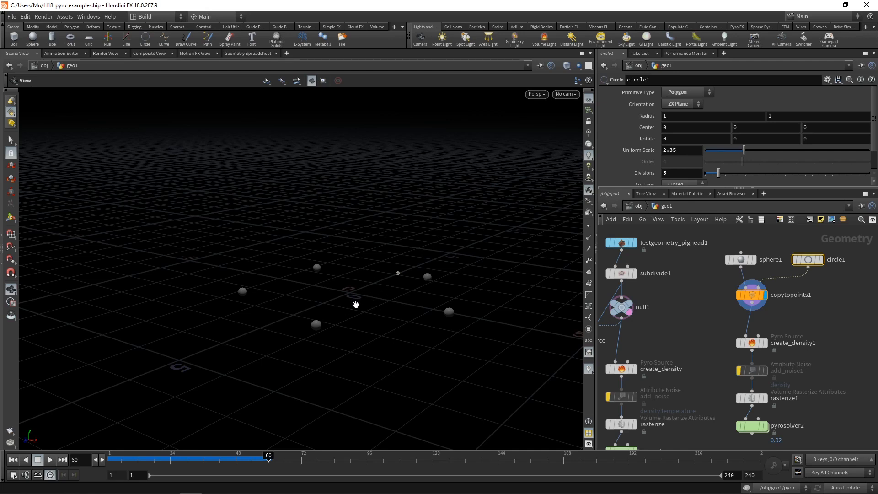
Rewind to frame 1, display and select pyrosolver2, and enlarge its parameter pane
click(13, 460)
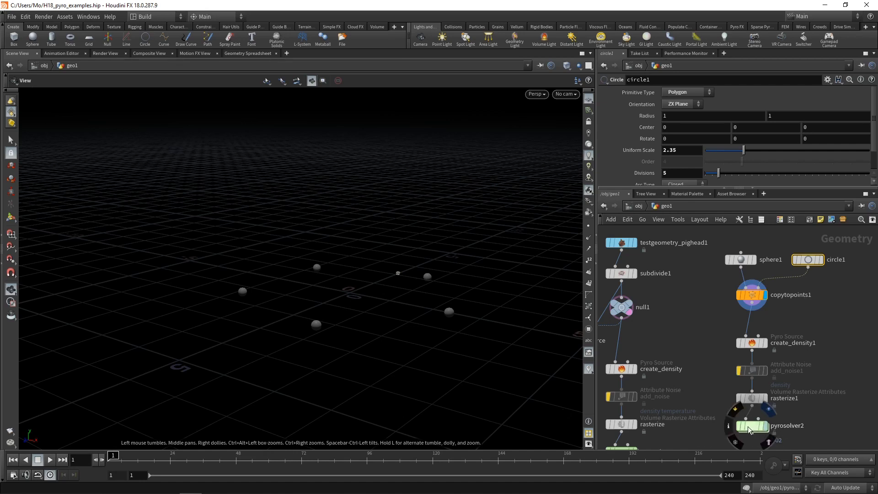
click(769, 408)
click(750, 426)
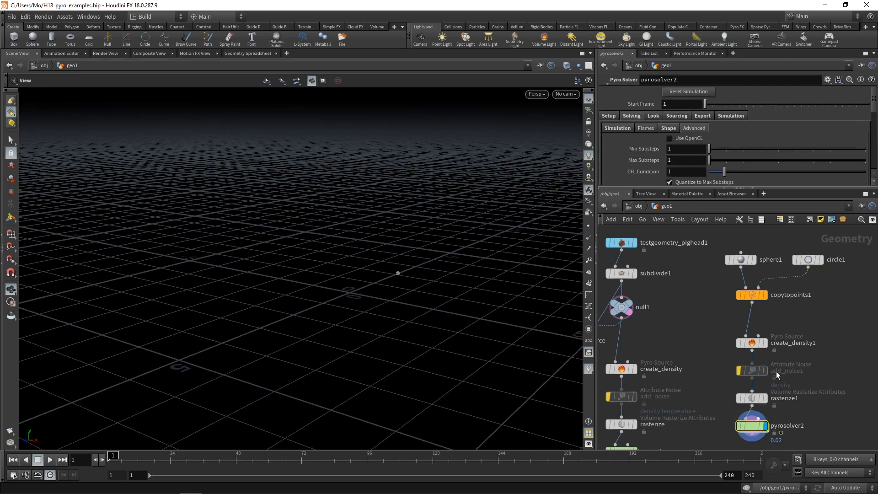
drag(739, 188, 732, 325)
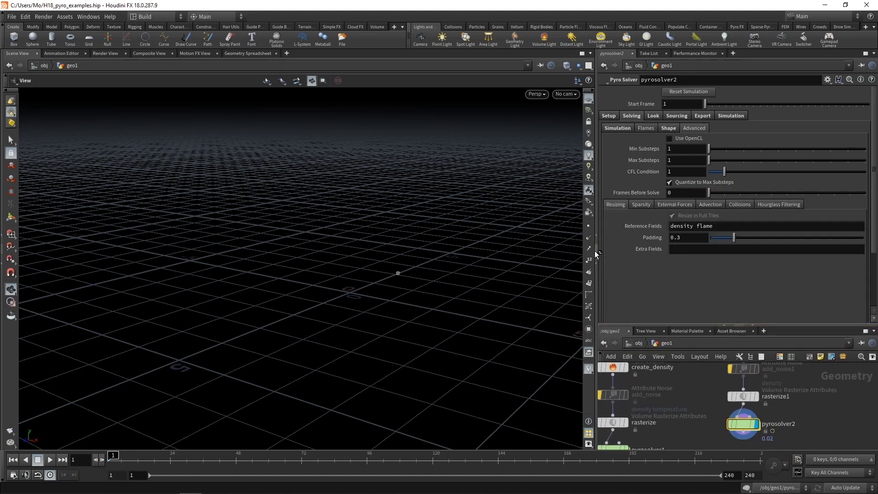
drag(597, 251, 502, 251)
In pyrosolver2's Advanced > Sparsity settings, keep sparse solving on and uncheck Use OpenCL
click(593, 128)
click(593, 128)
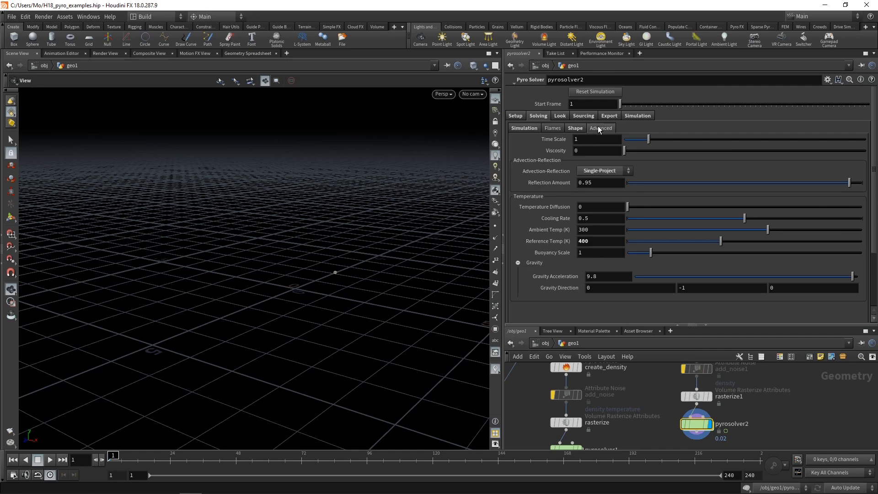
click(554, 204)
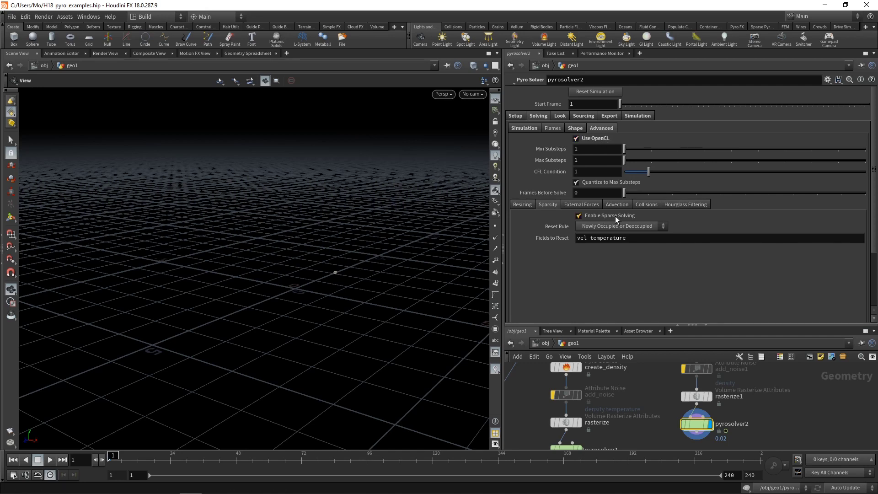
click(594, 139)
Preview the simulation, then paste a copy of pyrosolver2 as pyrosolver6 with sparse solving off
click(51, 463)
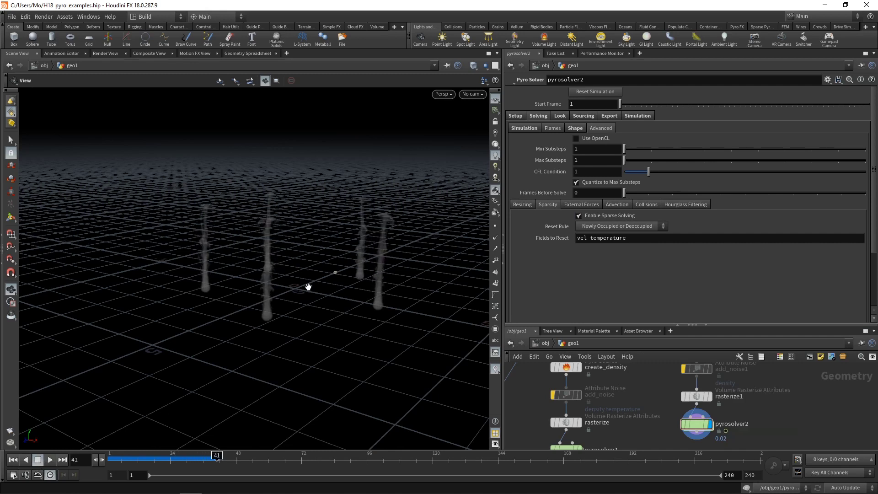
key(Escape)
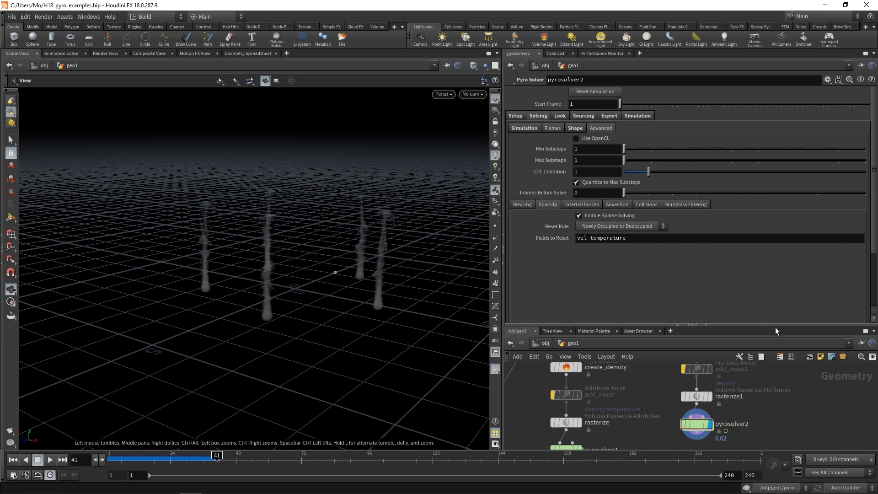
key(ctrl+c)
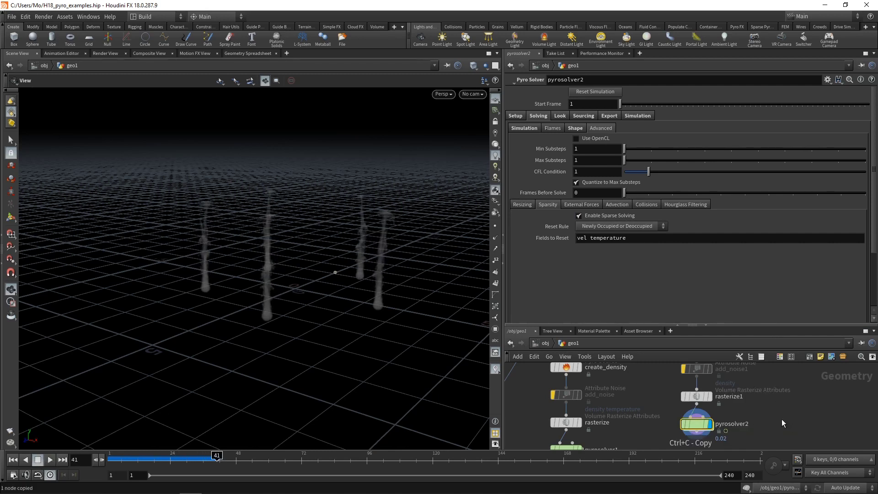
key(Up)
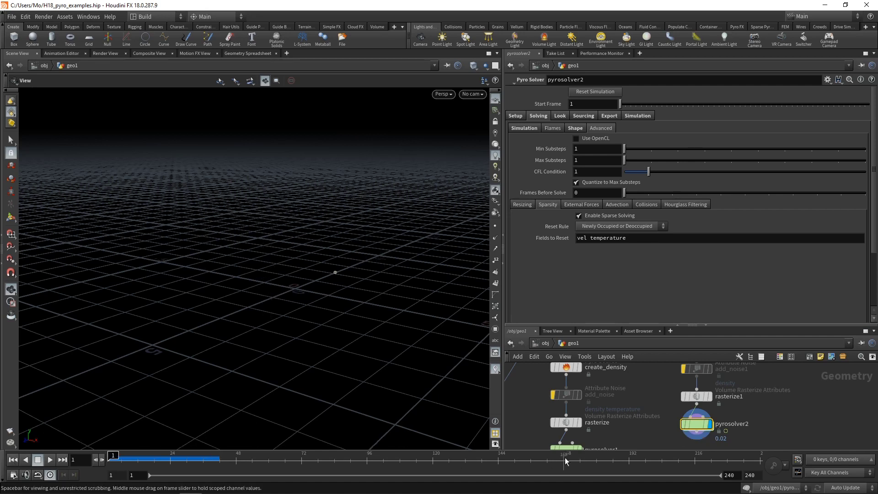
key(ctrl+c)
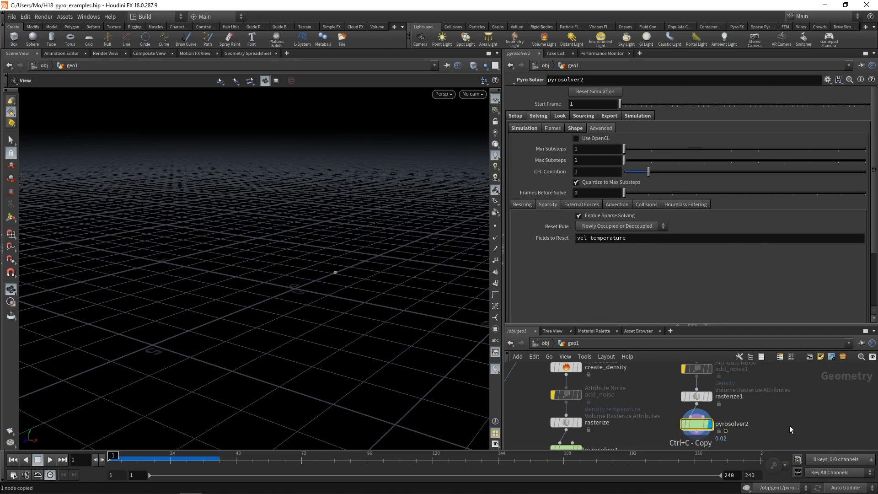
key(ctrl+v)
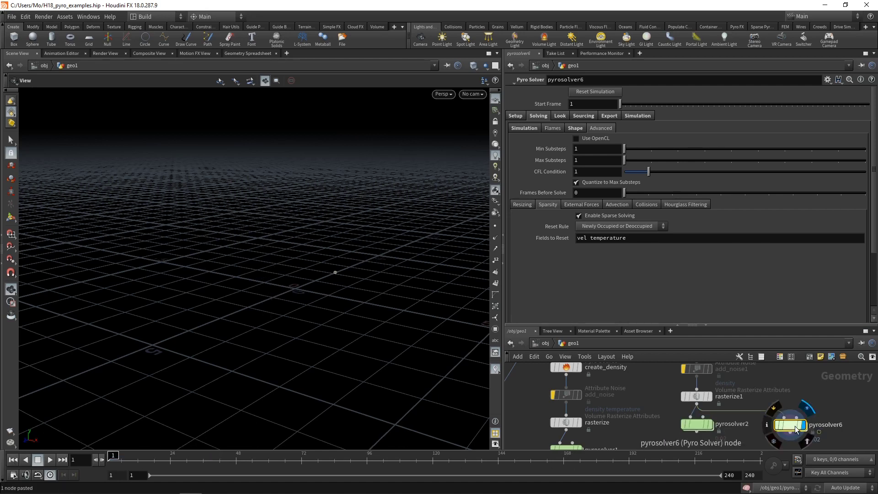
click(578, 216)
Merge pyrosolver2 and pyrosolver6 into merge2 and display it
middle_drag(808, 446, 805, 417)
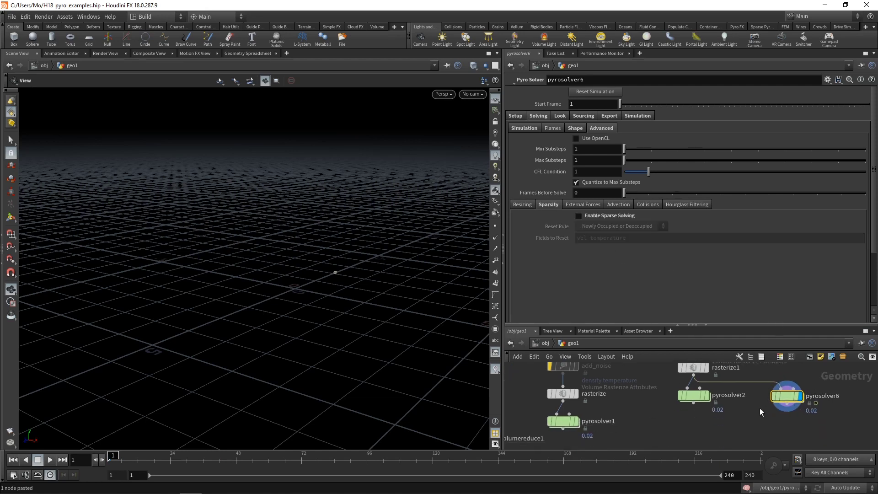
drag(806, 428, 688, 392)
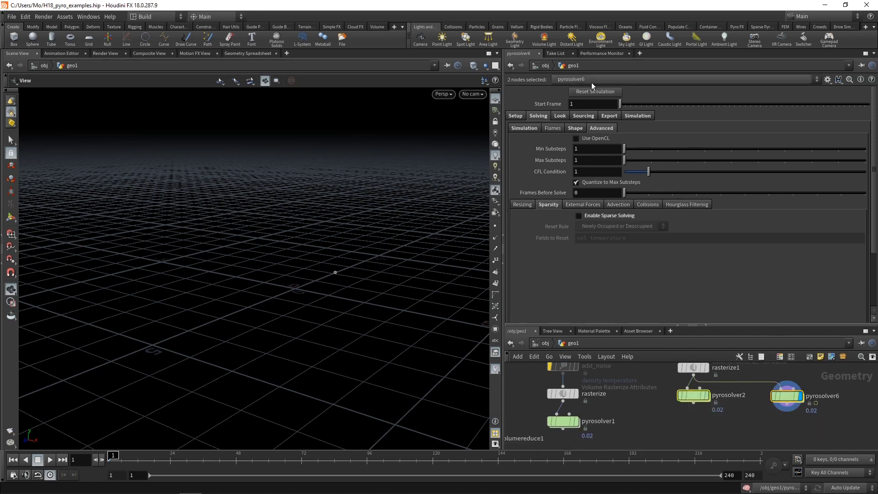
click(742, 435)
key(Tab)
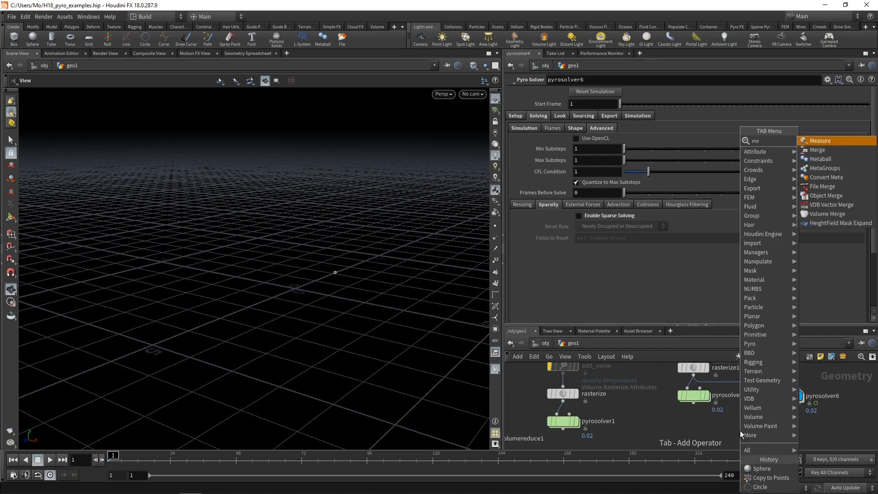
key(Escape)
click(742, 434)
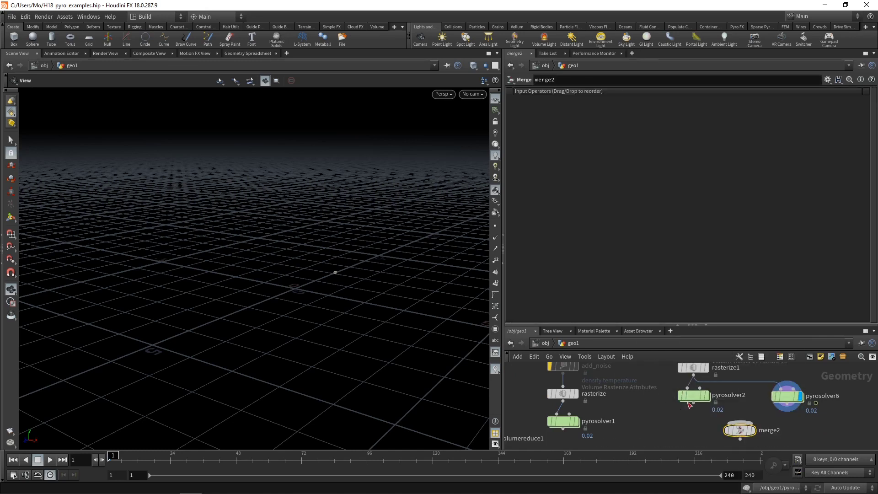
click(754, 430)
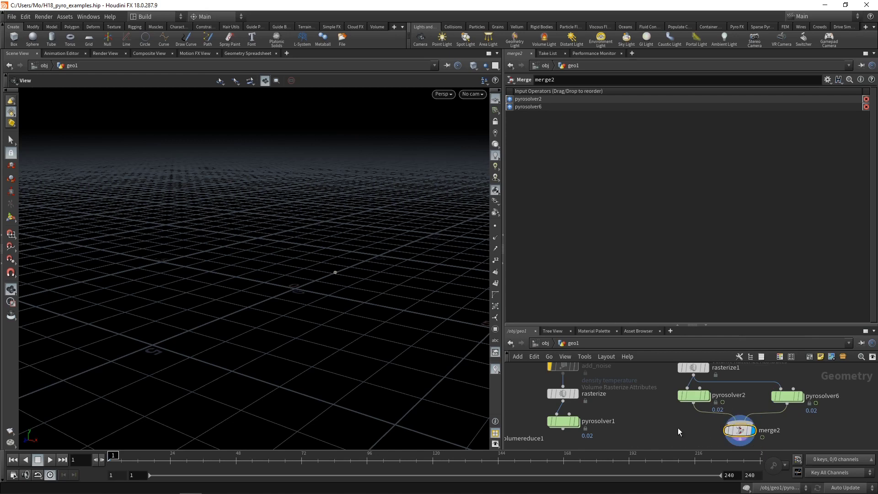
Record a Performance Monitor profile to frame 30: pyrosolver6 19.08 s versus pyrosolver2 4.78 s
click(585, 54)
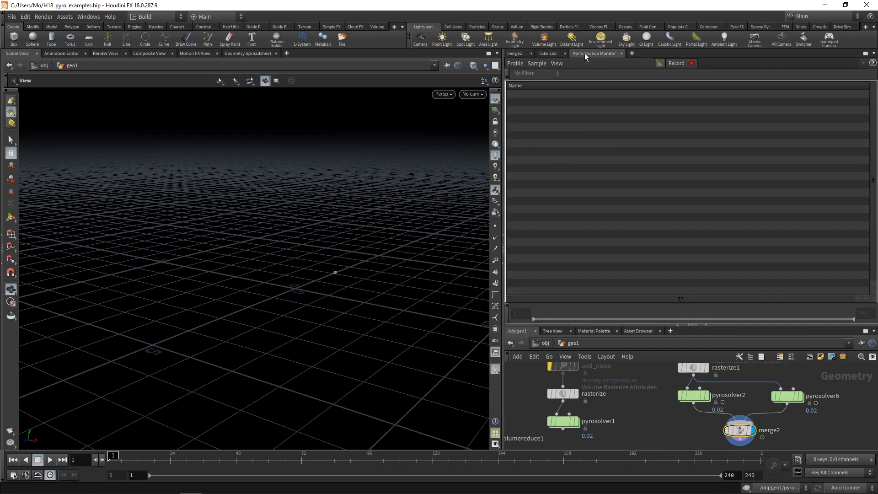
click(679, 65)
click(50, 460)
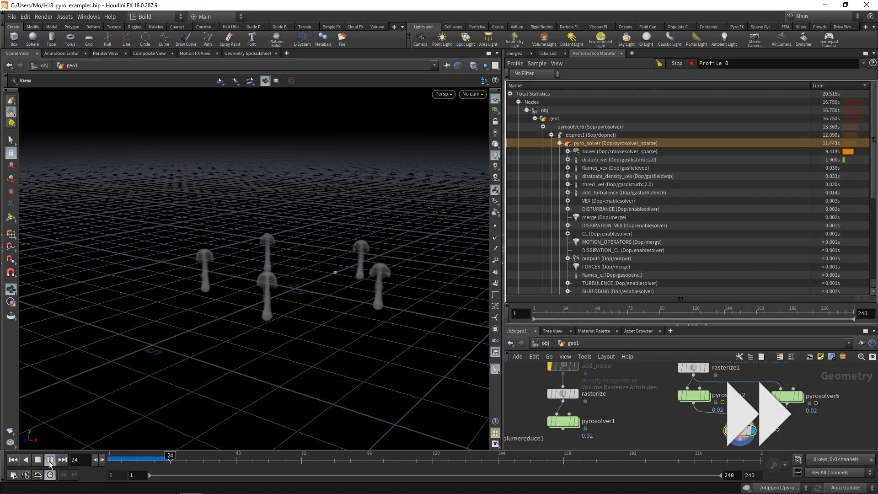
click(38, 460)
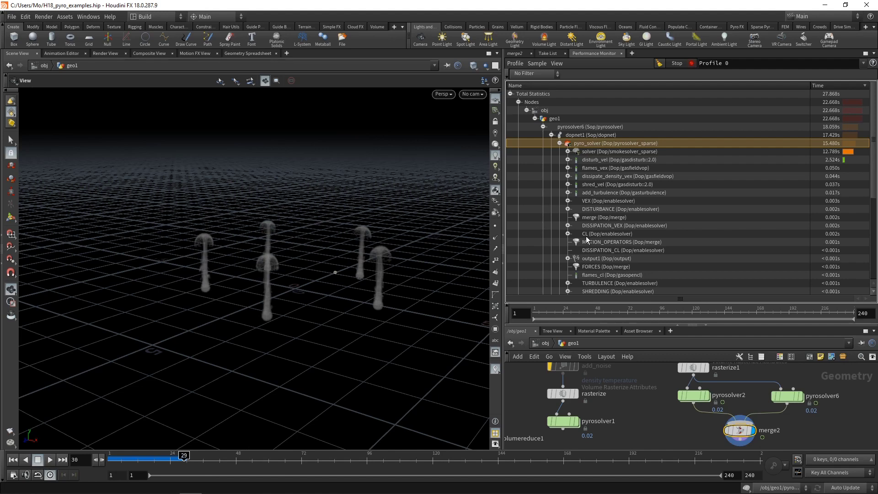
mouse_move(786, 398)
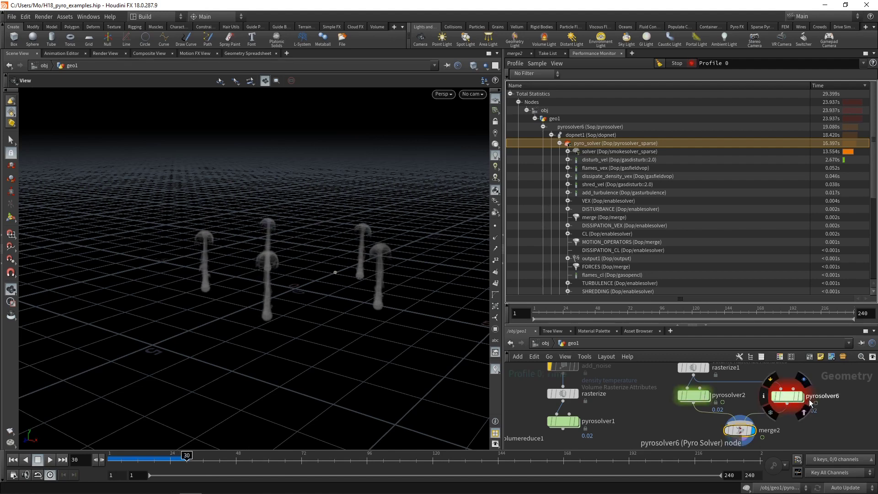
click(544, 127)
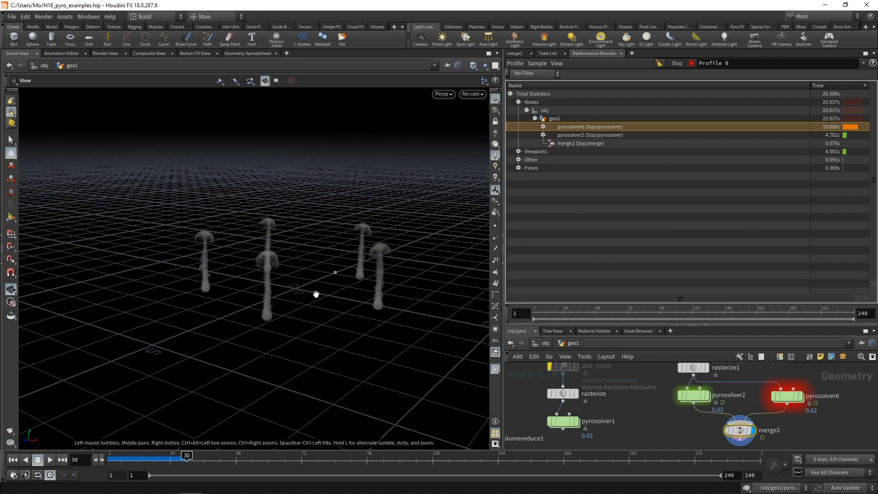
Rewind, clear the recorded profile, and reset the pyrosolver2 and pyrosolver6 simulations
click(13, 461)
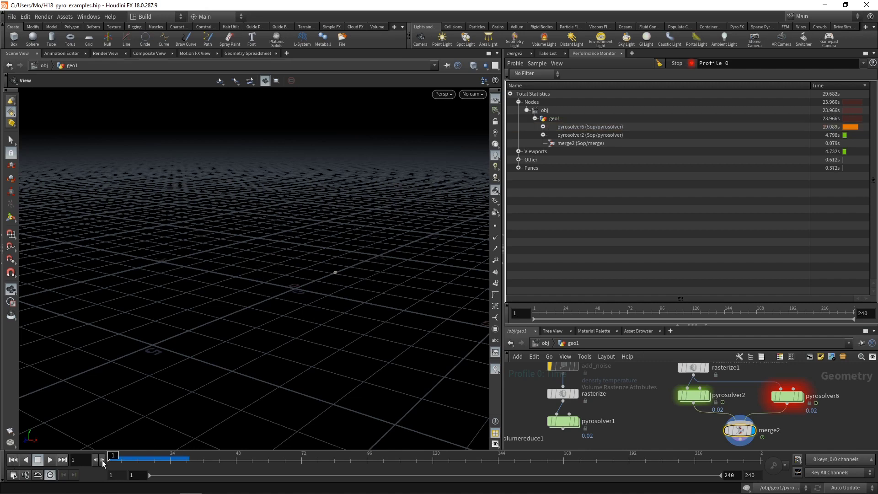
drag(656, 408, 771, 399)
click(660, 63)
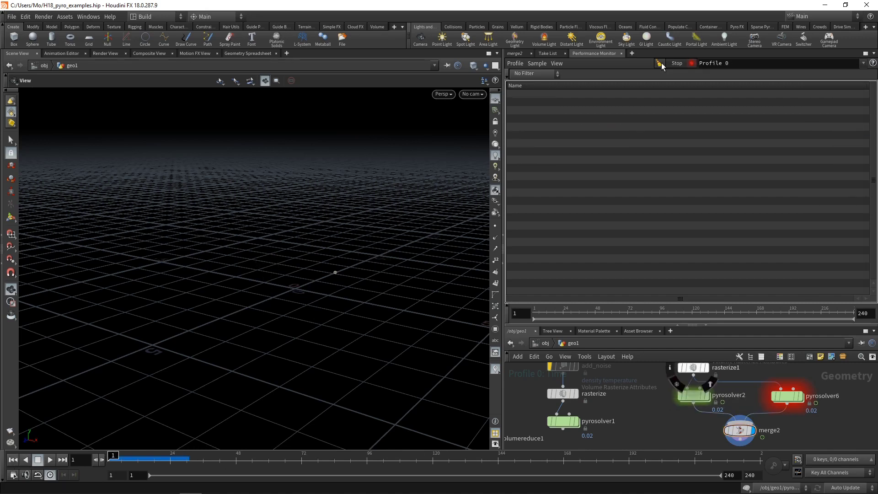
click(515, 53)
drag(647, 391, 811, 413)
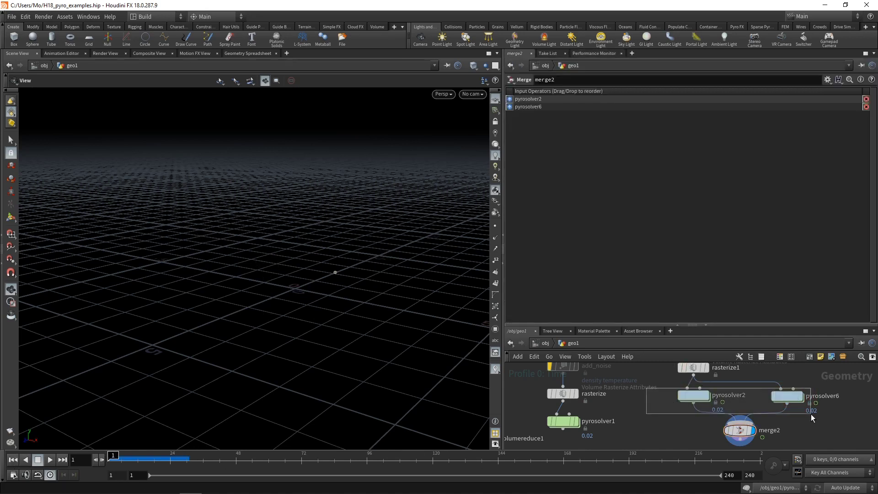
click(591, 92)
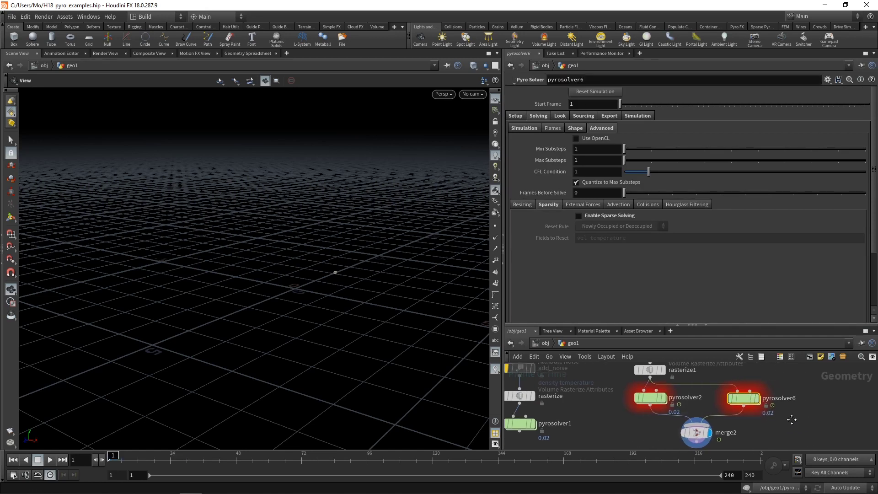
Paste pyrosolver7, a non-sparse OpenCL copy of pyrosolver6, and wire it into merge2
middle_drag(831, 417, 786, 420)
key(ctrl+v)
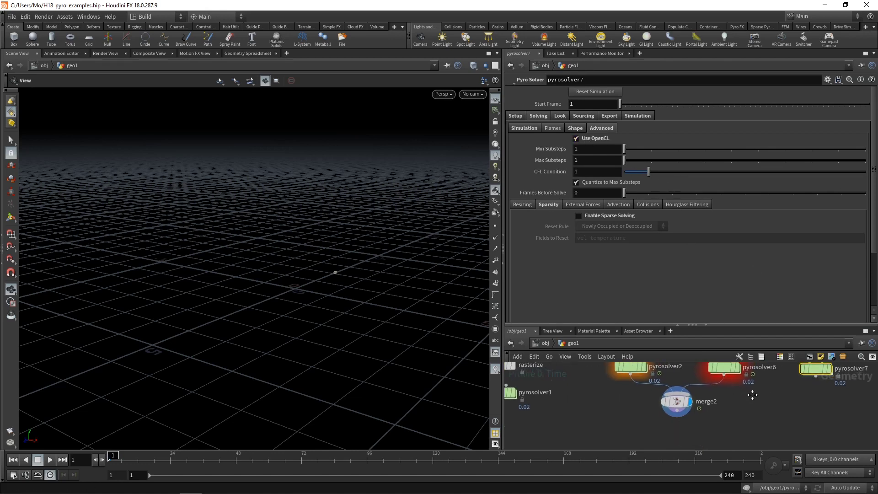
middle_drag(729, 413, 691, 390)
drag(653, 412, 706, 428)
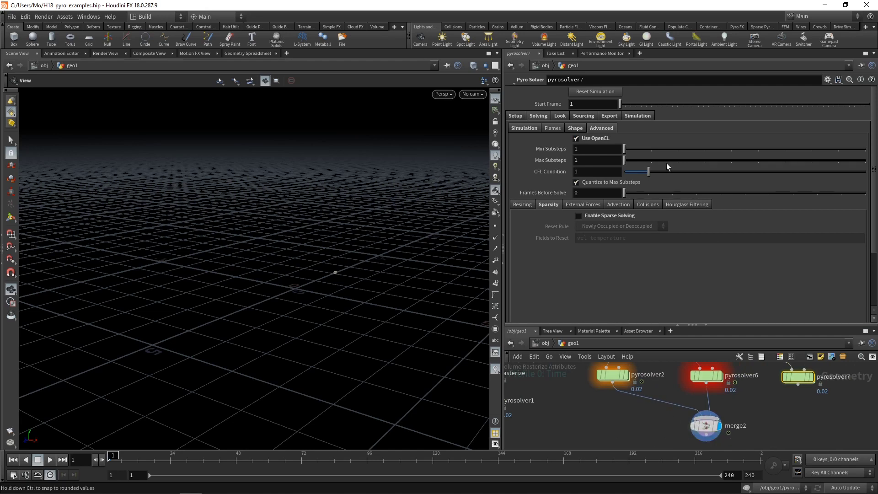
click(798, 386)
click(727, 412)
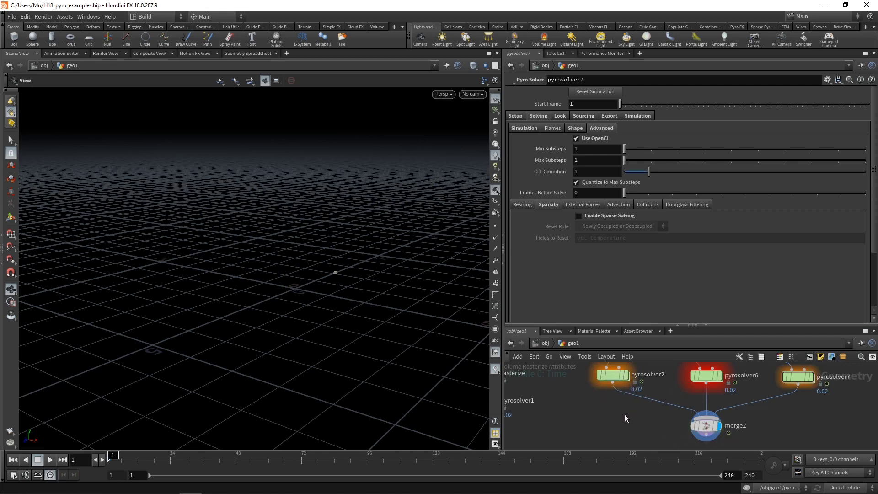
Reset all three solvers and record a new performance profile over 31 frames
drag(591, 403, 841, 380)
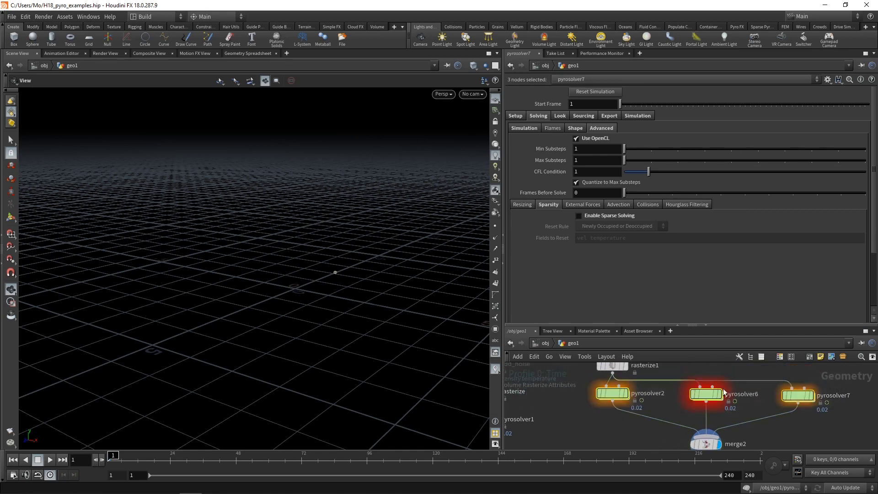
click(591, 92)
click(595, 53)
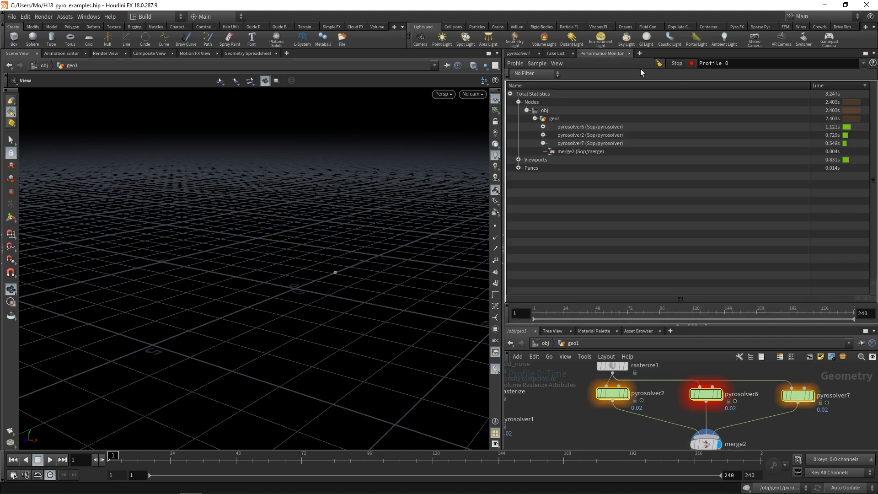
click(680, 64)
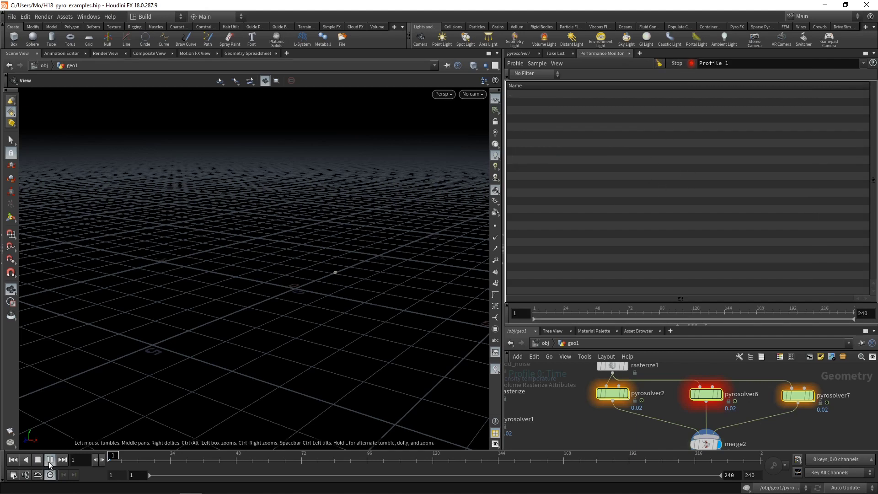
click(49, 461)
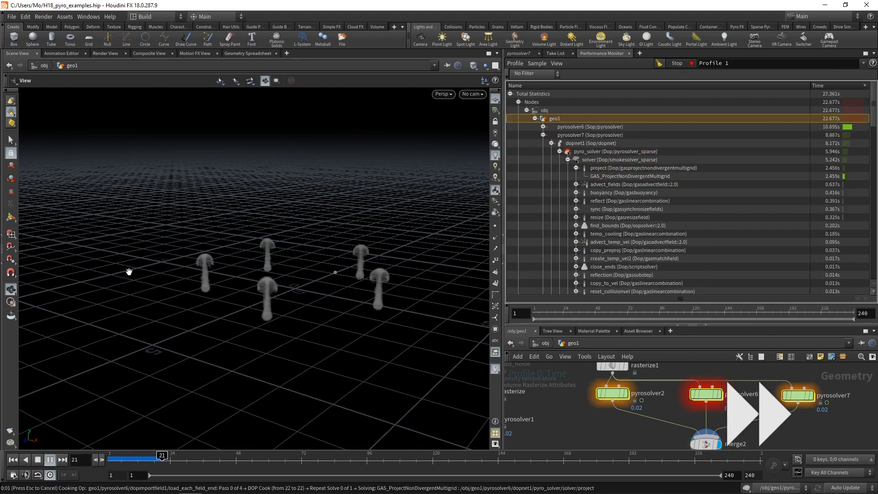
click(43, 462)
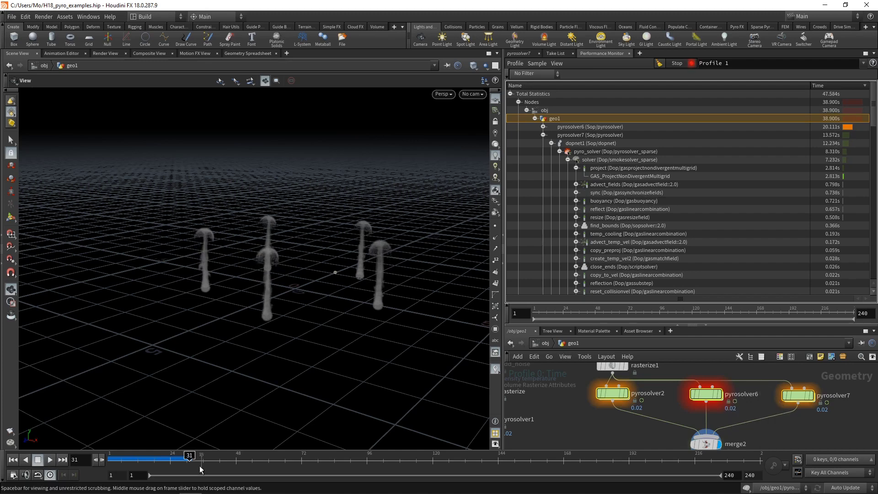
Compare profile rows: pyrosolver6 20.1 s, OpenCL pyrosolver7 13.6 s, sparse pyrosolver2 5.1 s
click(543, 135)
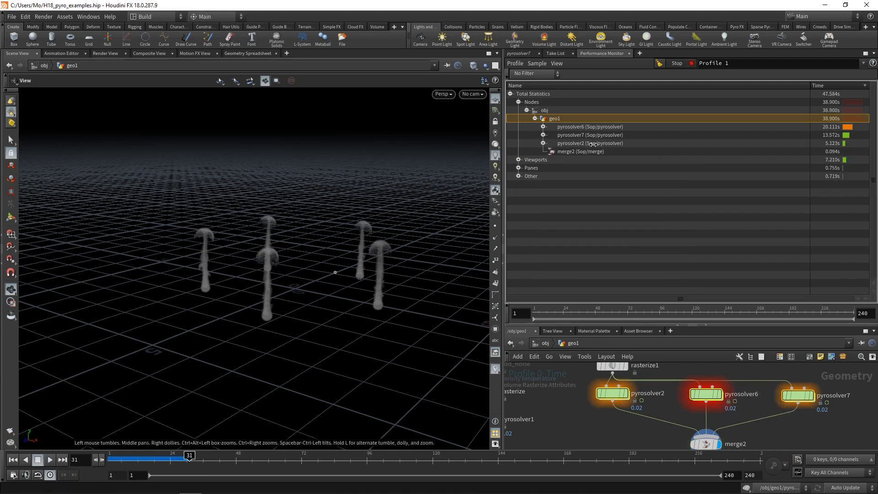
mouse_move(615, 397)
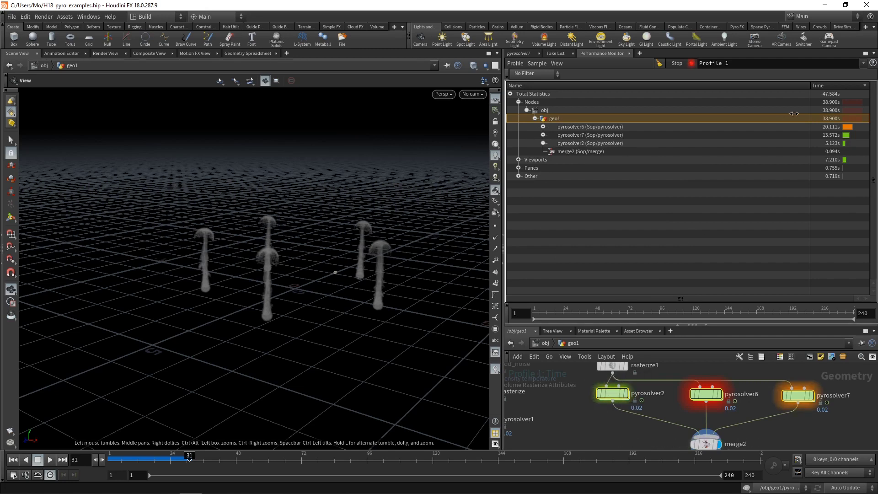
click(625, 143)
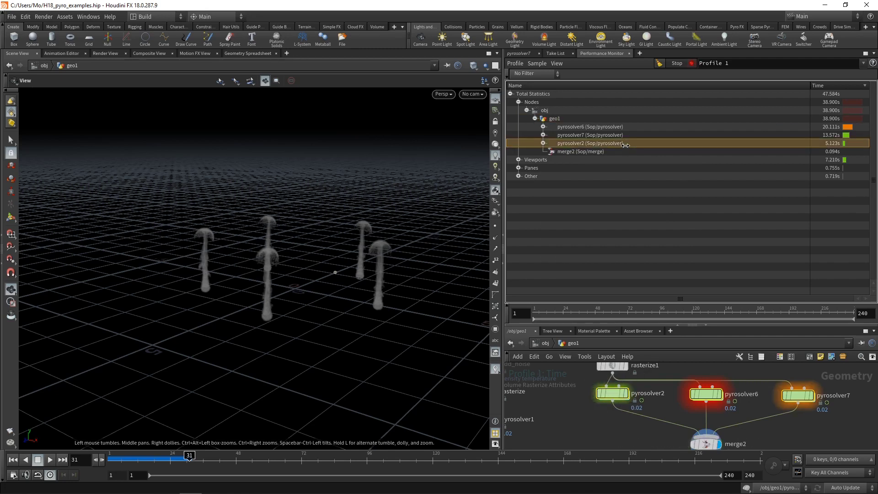
mouse_move(800, 401)
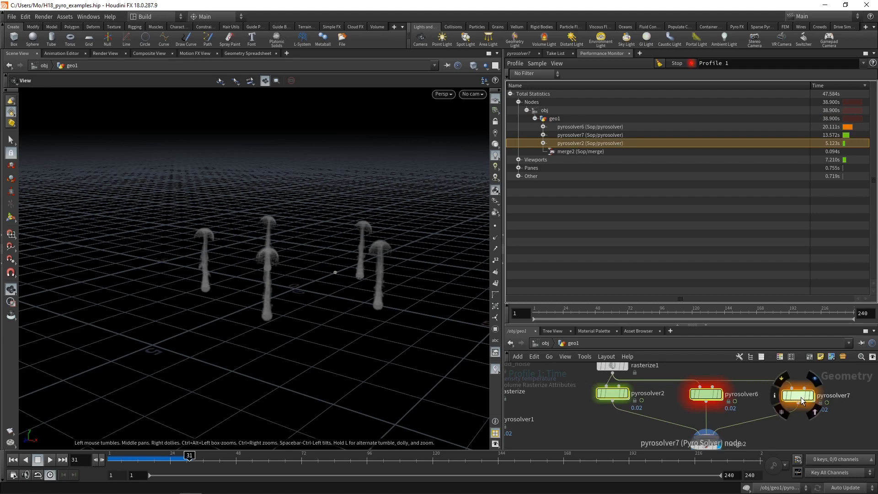
click(608, 136)
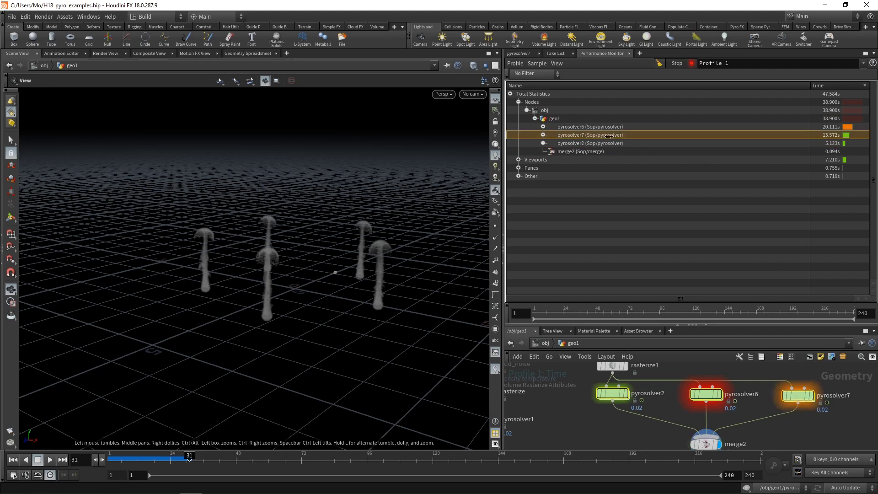
click(705, 391)
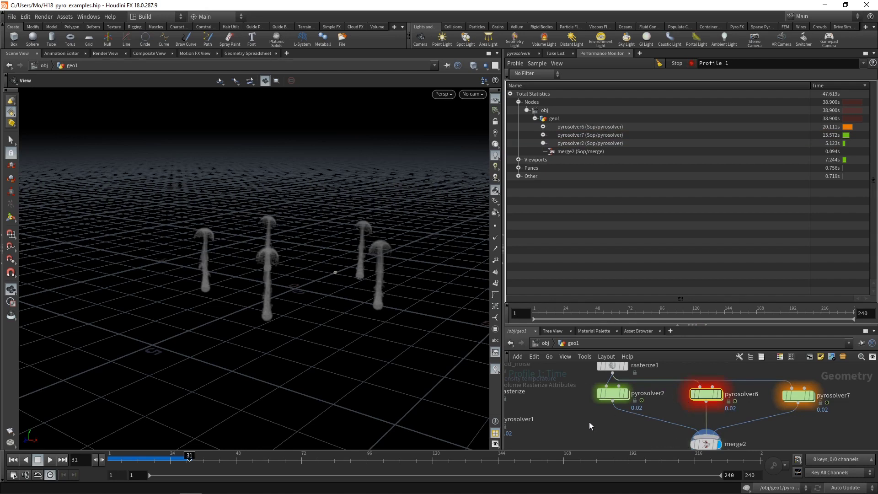
click(641, 394)
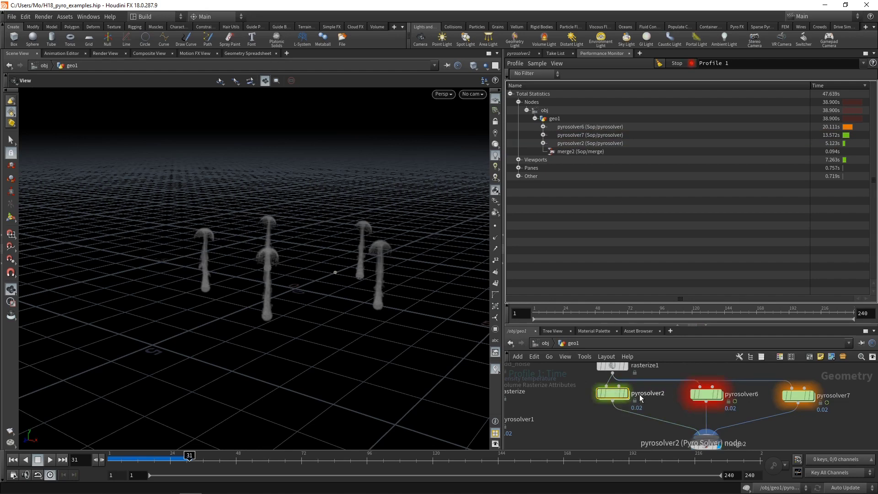